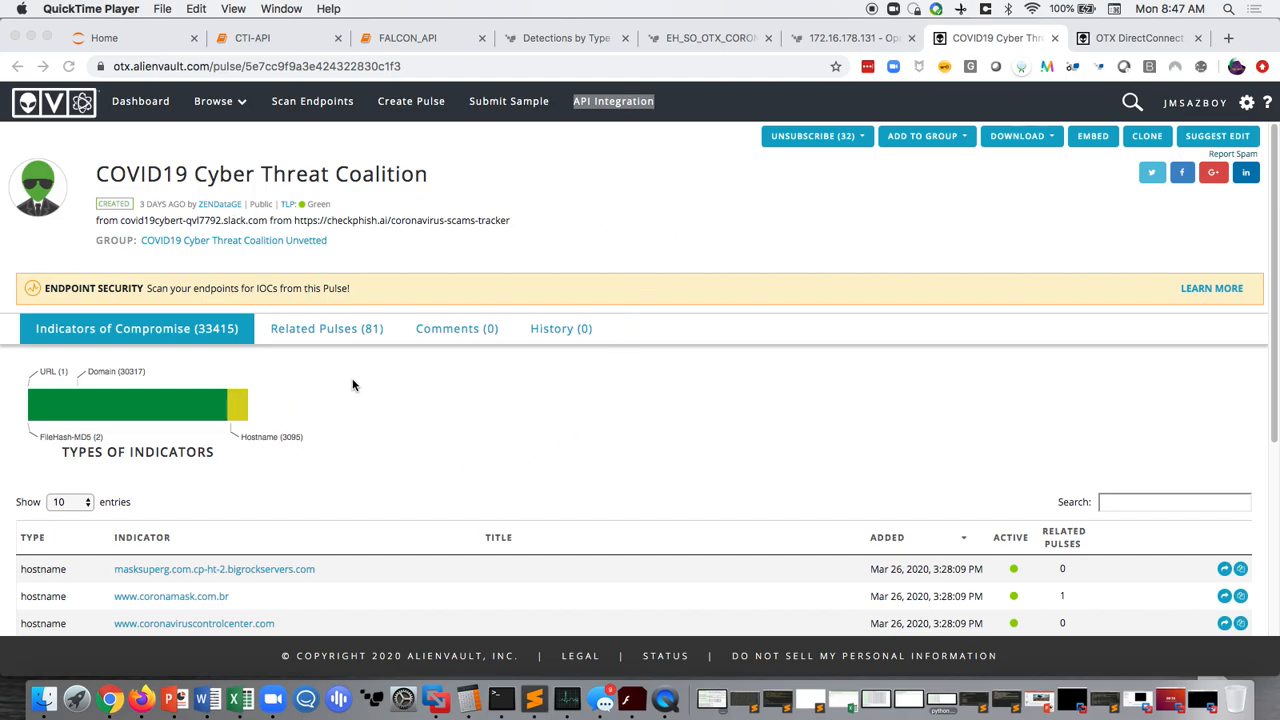
# - Examine the indicator types and the list of compromise indicators in the COVID19 Cyber Threat Coalition pulse
pyautogui.scroll(-2, 499, 418)
pyautogui.scroll(-3, 494, 420)
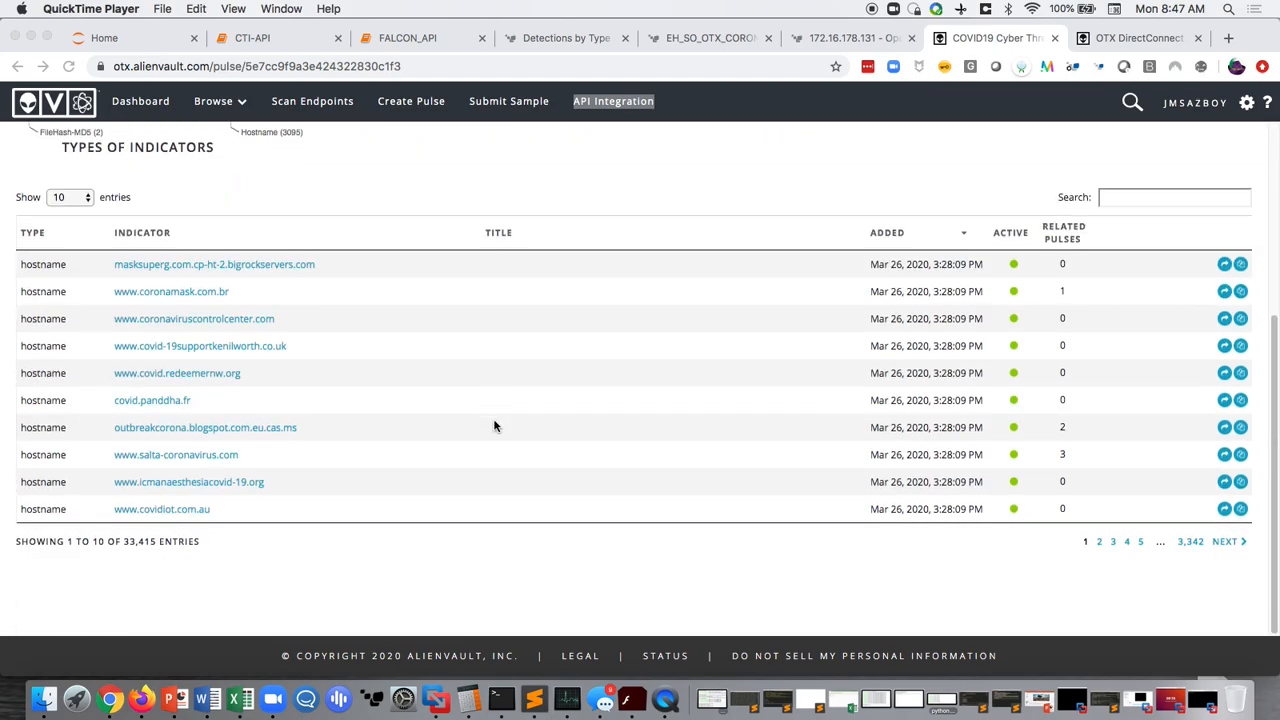
pyautogui.scroll(4, 492, 428)
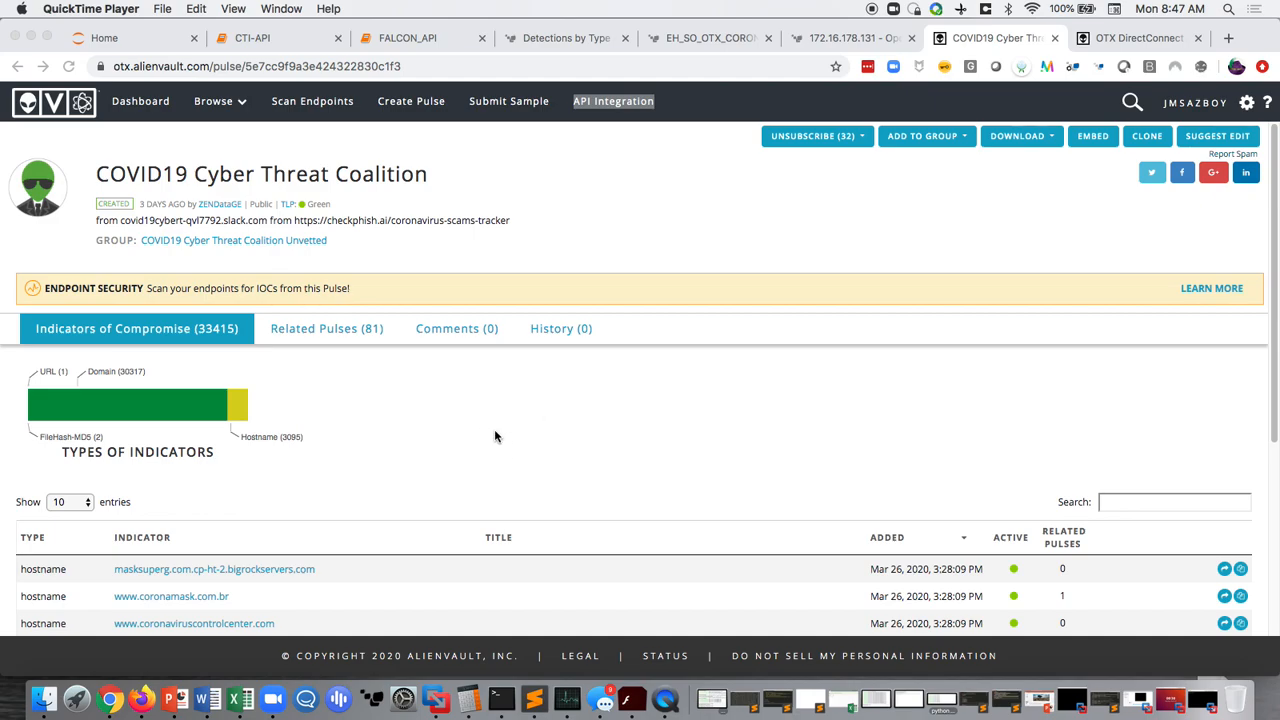
pyautogui.scroll(-2, 494, 436)
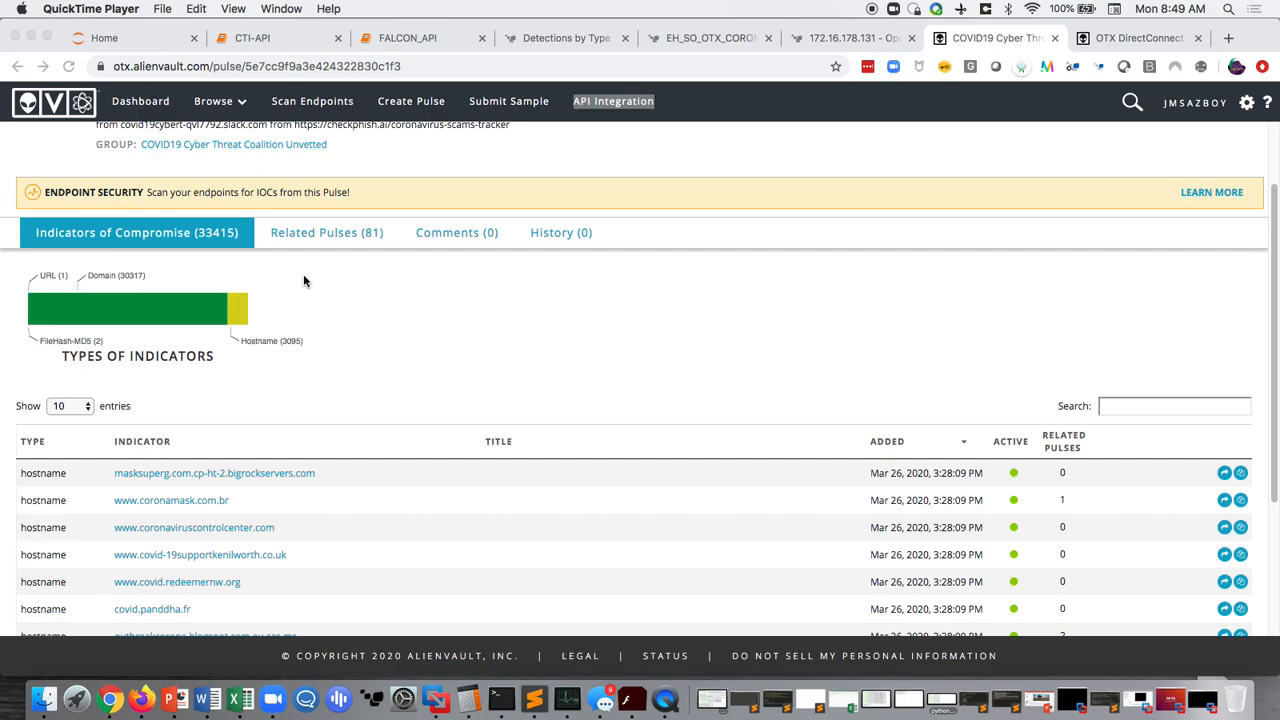
# - Review the OTX DirectConnect API page, highlighting the API key header in the sample curl command
pyautogui.click(1133, 40)
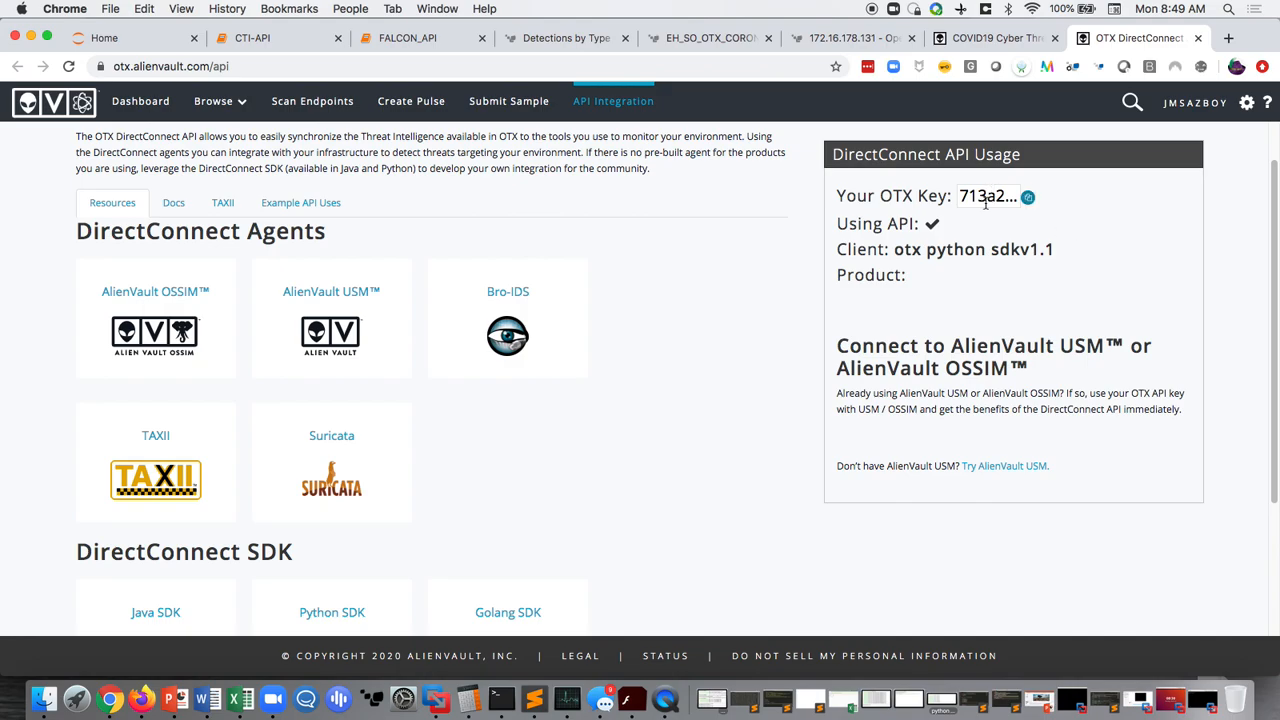
pyautogui.scroll(-4, 684, 510)
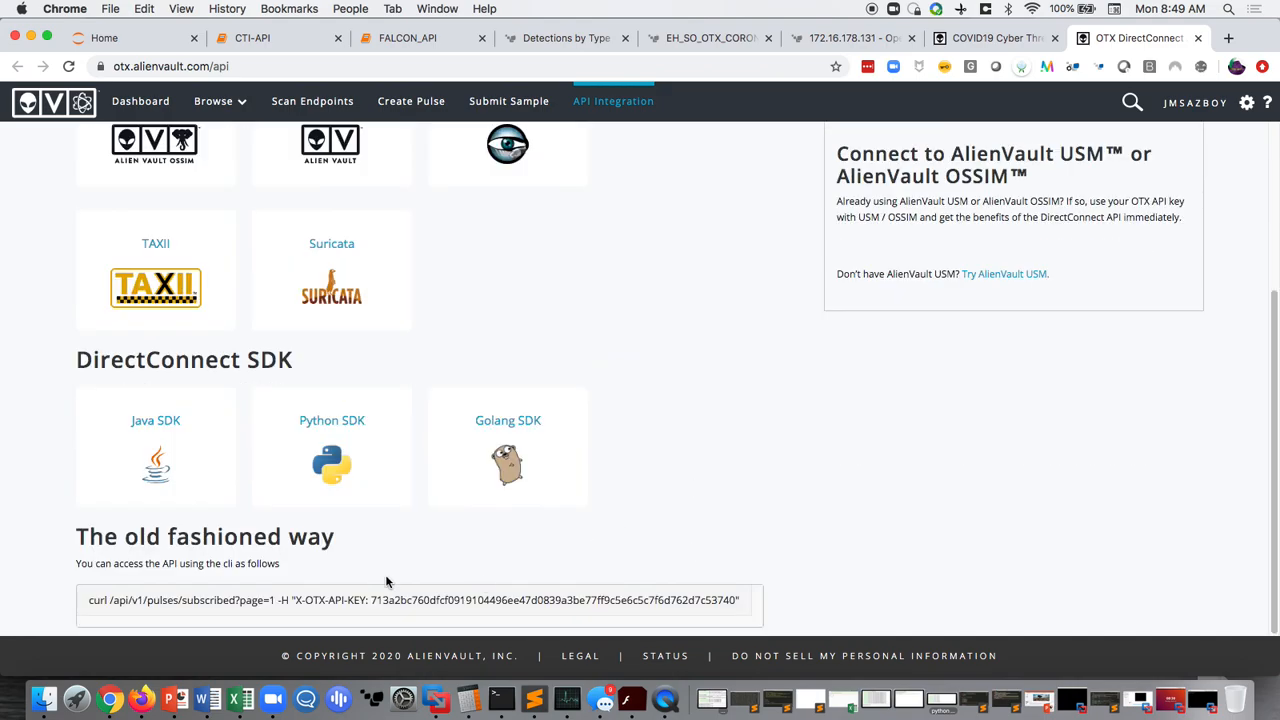
pyautogui.moveTo(294, 600); pyautogui.dragTo(752, 606)
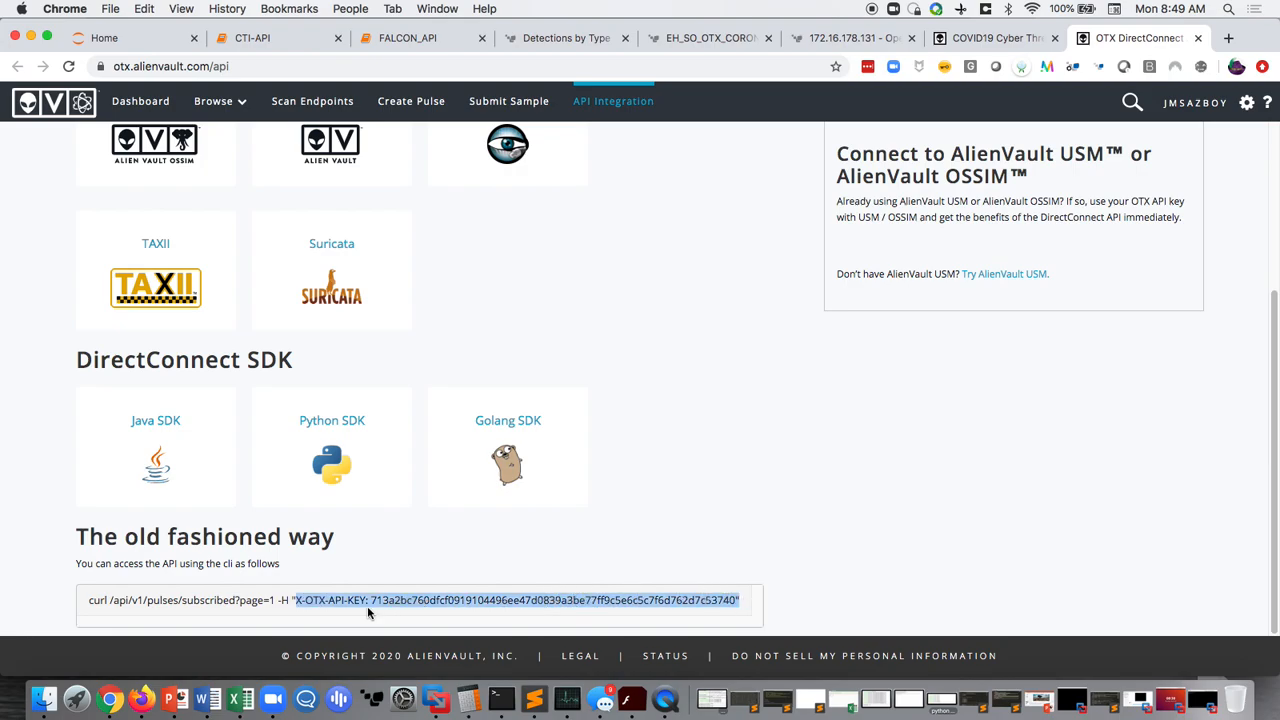
pyautogui.click(693, 524)
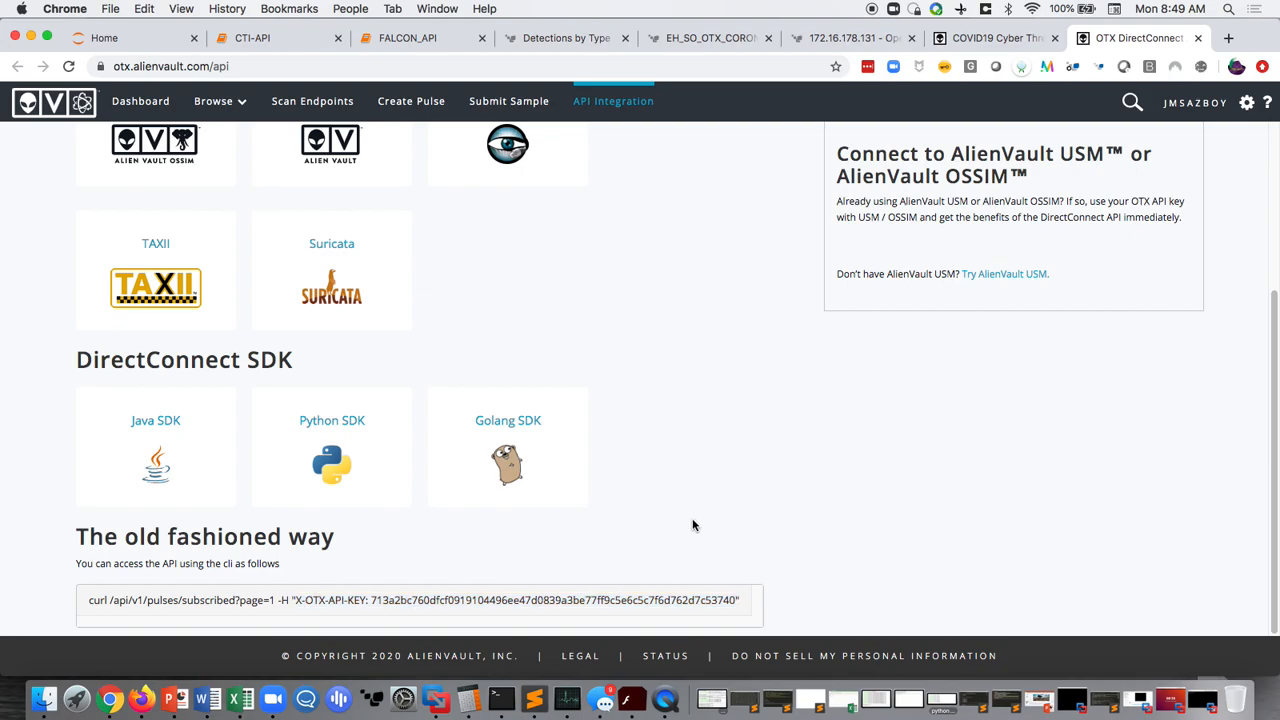
# - Inspect the otx HTTP target's configuration in ExtraHop Open Data Streams, including its additional API key header, and close it without saving
pyautogui.click(855, 38)
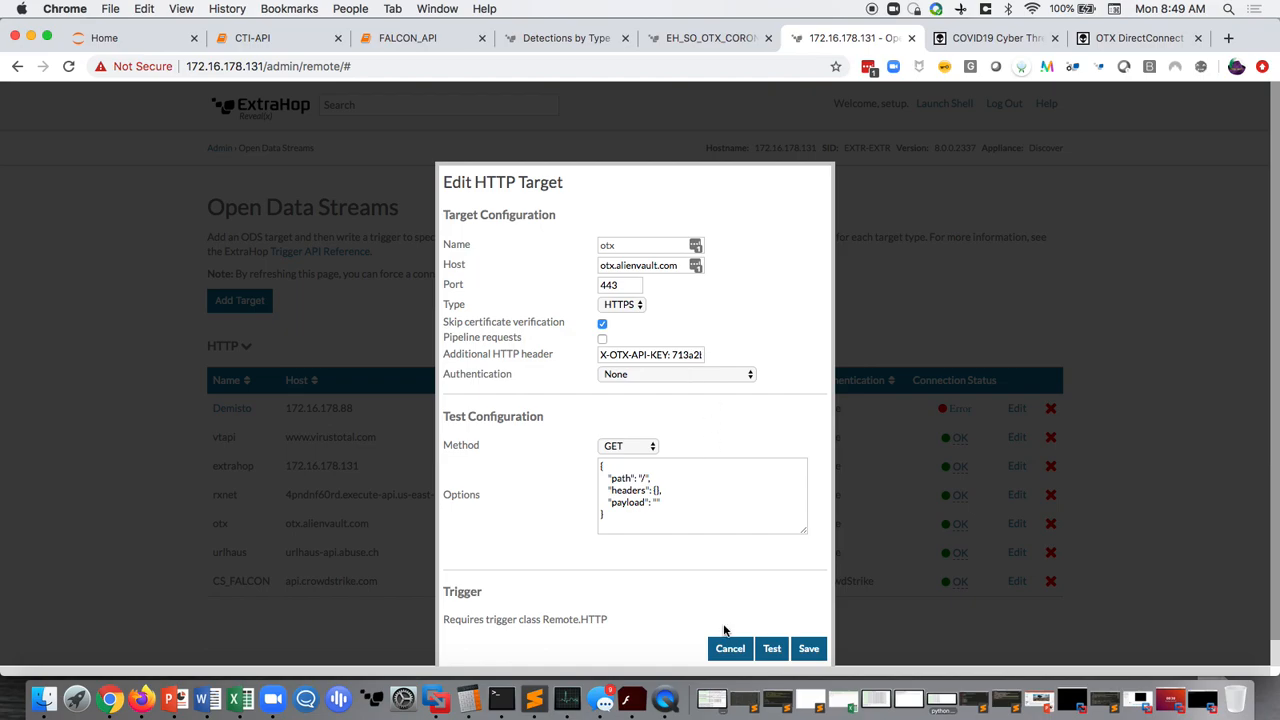
pyautogui.click(730, 648)
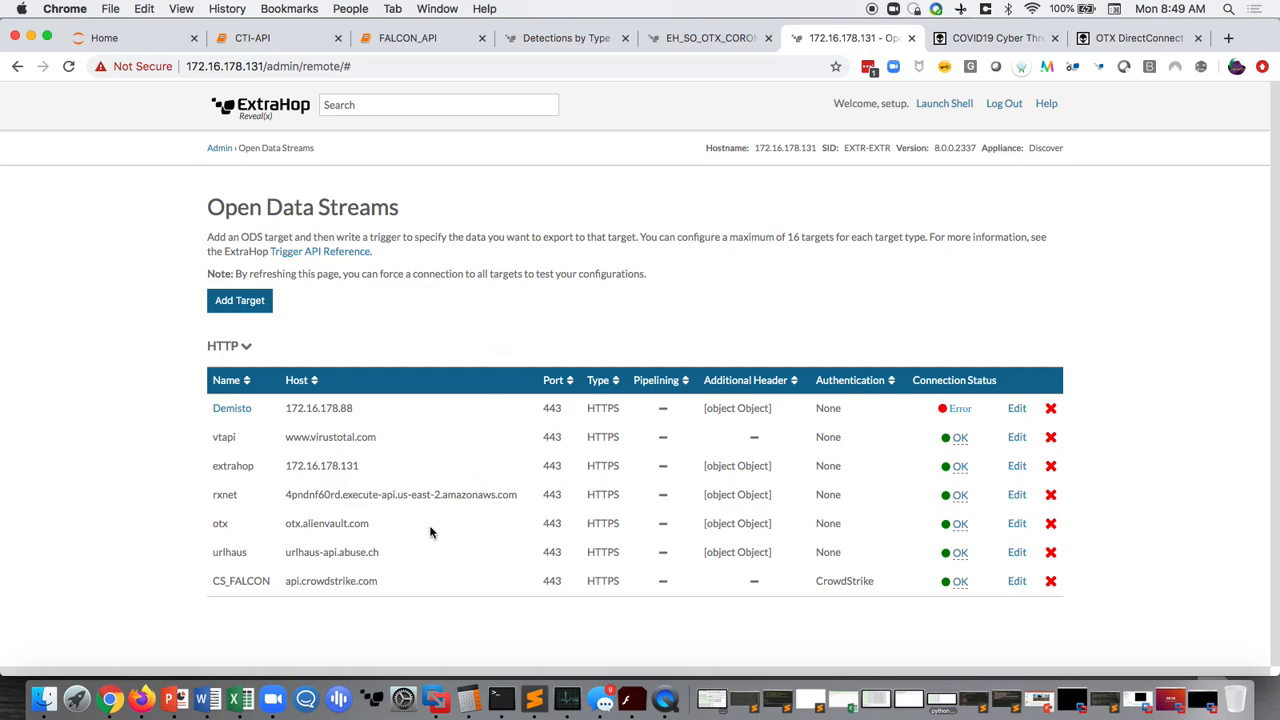
pyautogui.click(1016, 524)
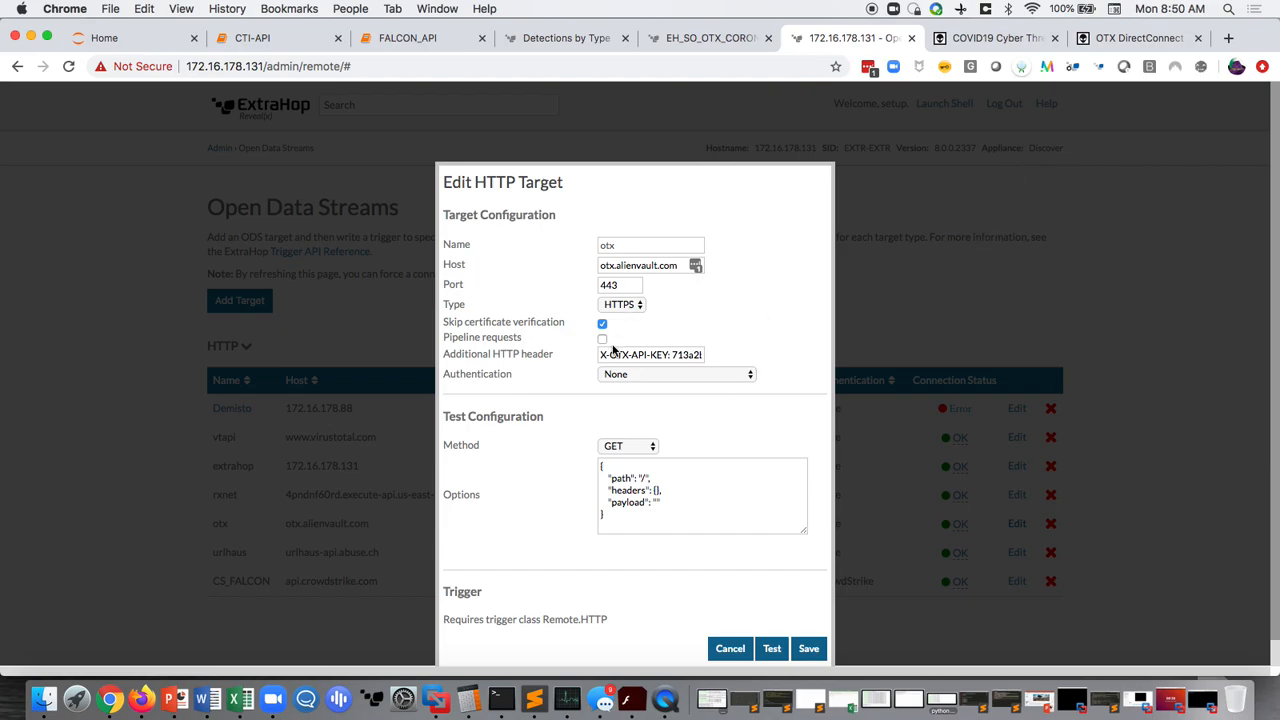
pyautogui.moveTo(602, 355); pyautogui.dragTo(577, 365)
pyautogui.click(677, 356)
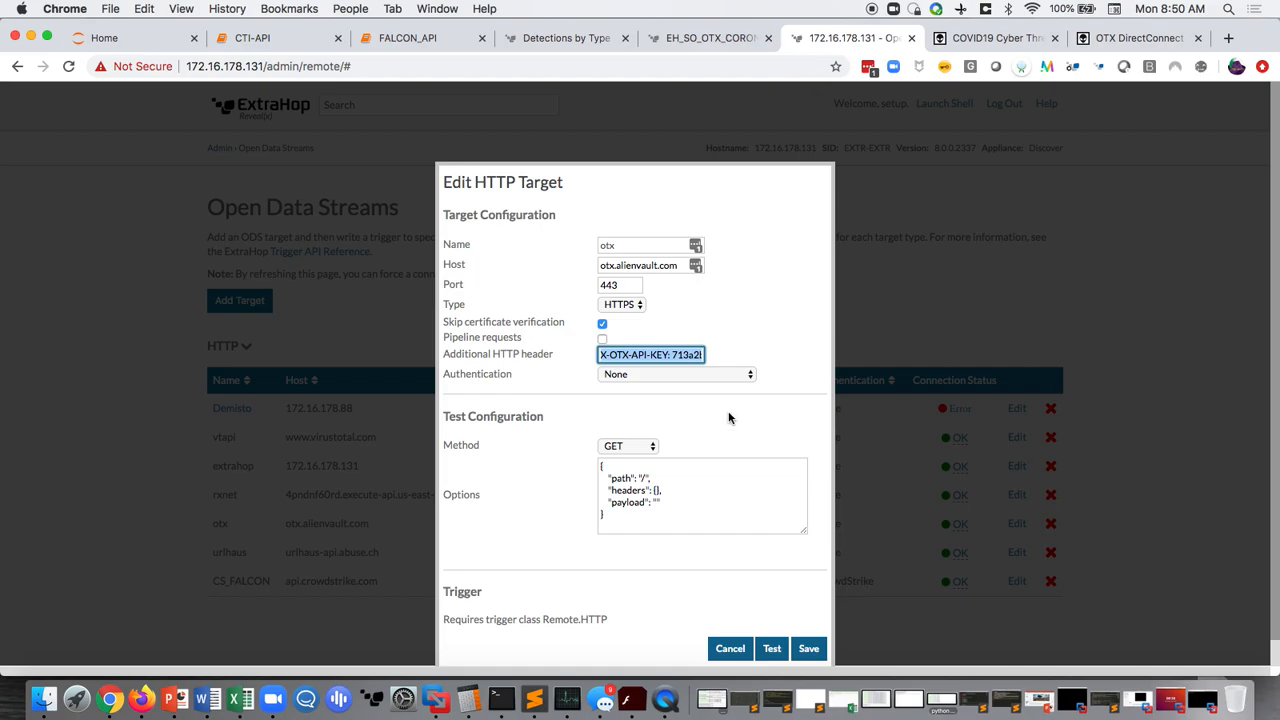
pyautogui.click(730, 649)
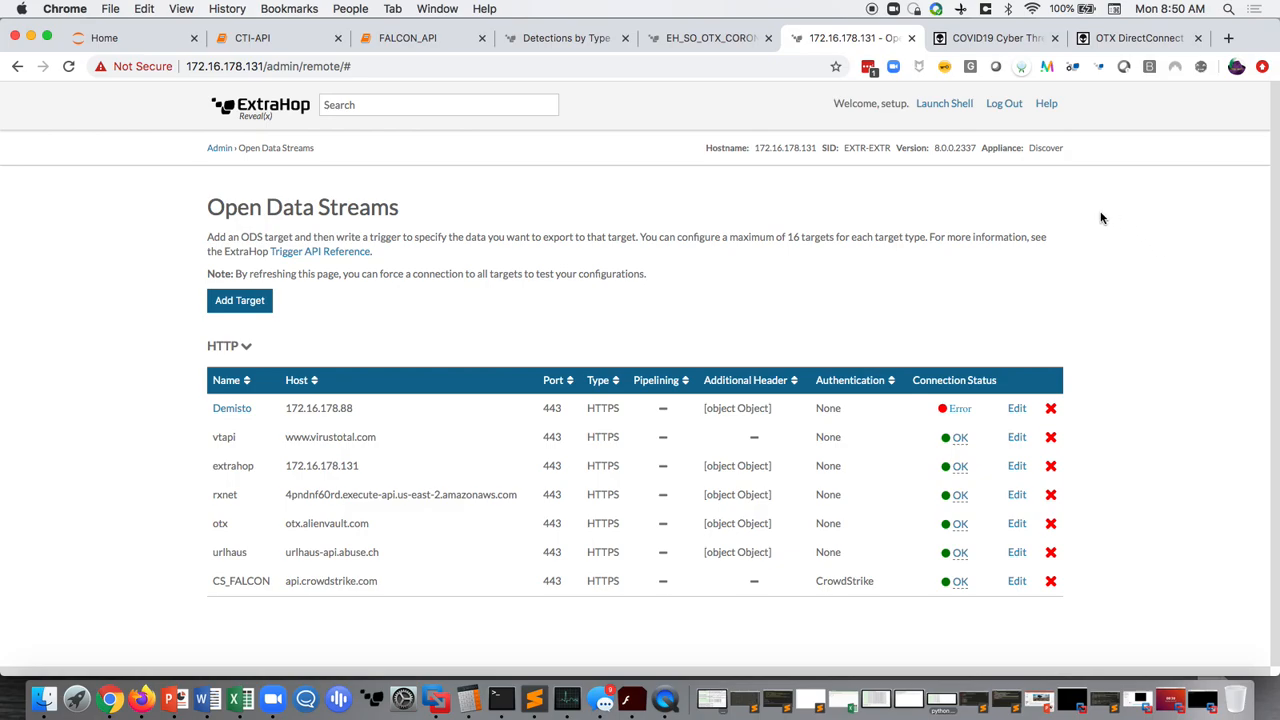
# - Read through the HTTP and DNS response sections of the EH_SO_OTX_CORONA_CHECK trigger script
pyautogui.click(724, 37)
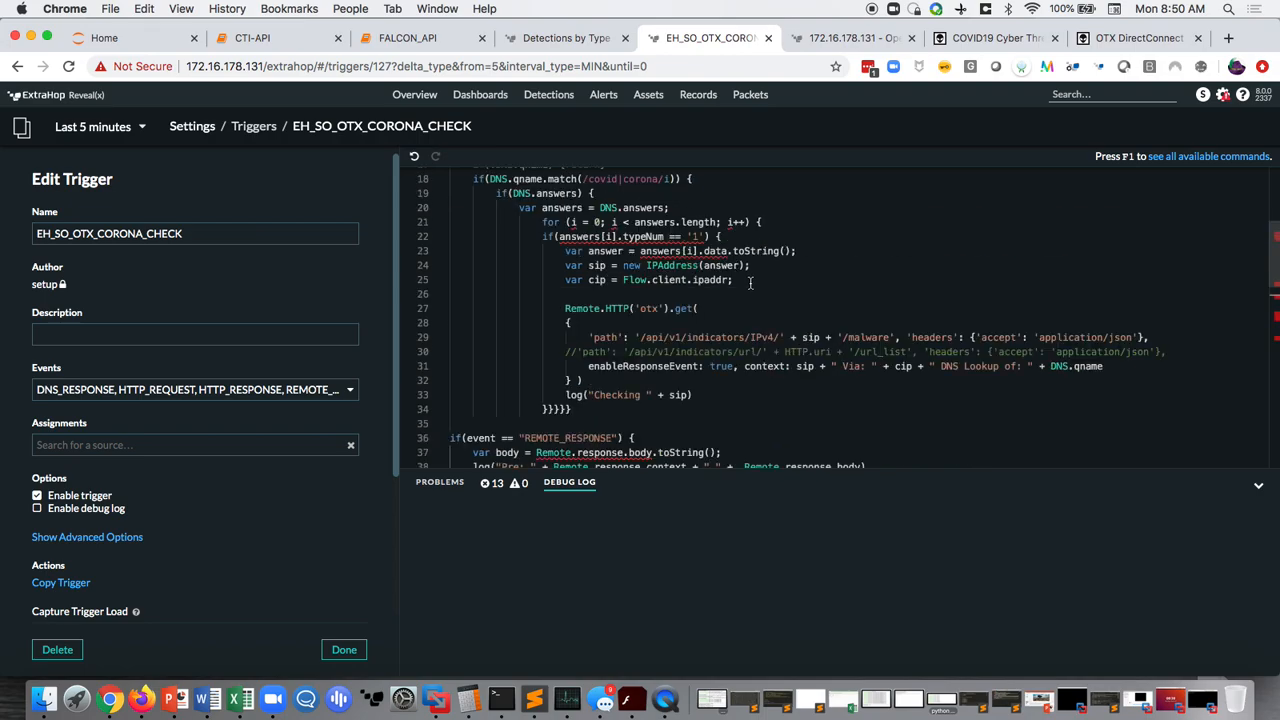
pyautogui.scroll(5, 750, 283)
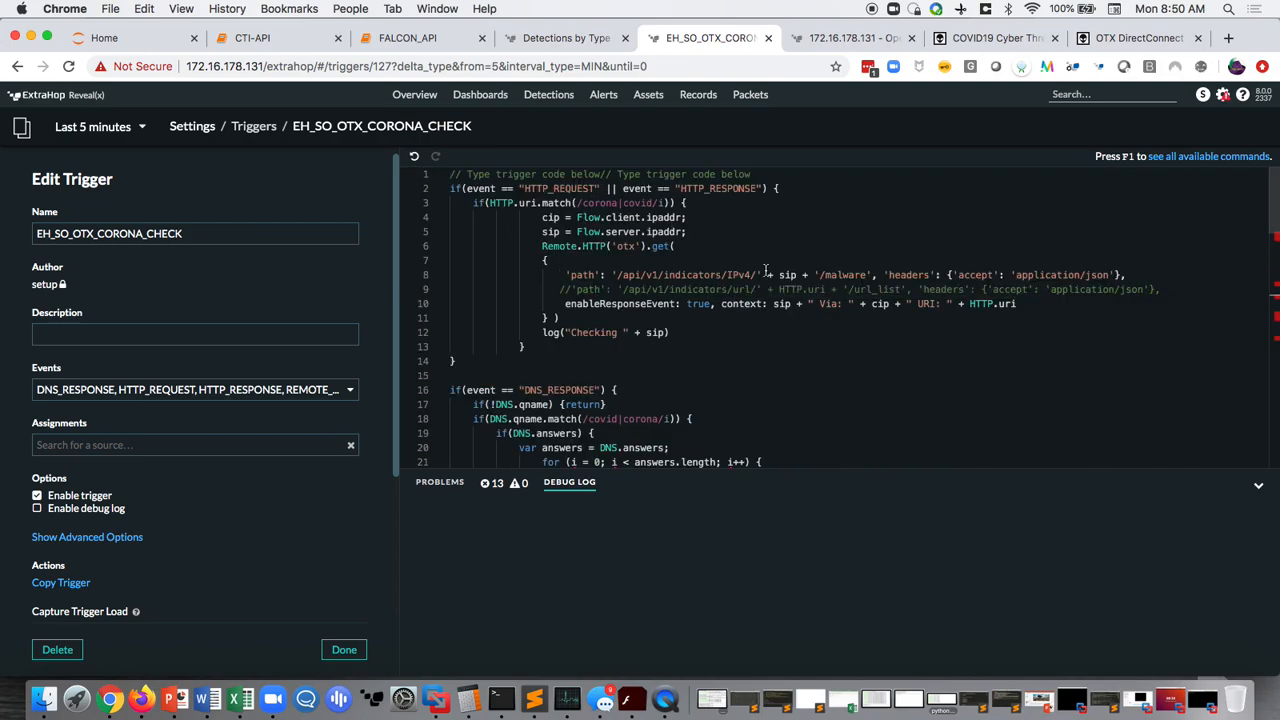
pyautogui.scroll(-5, 762, 280)
pyautogui.scroll(3, 765, 284)
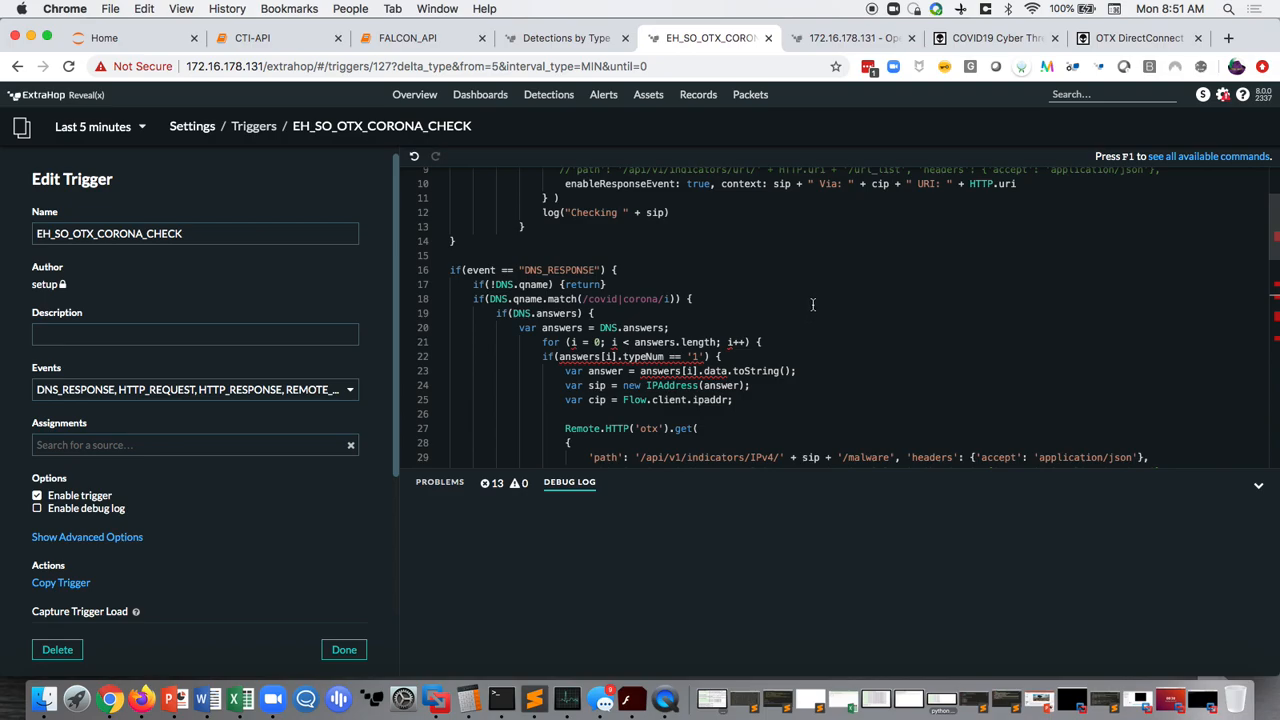
pyautogui.scroll(-3, 814, 304)
pyautogui.scroll(3, 814, 304)
pyautogui.scroll(-4, 814, 304)
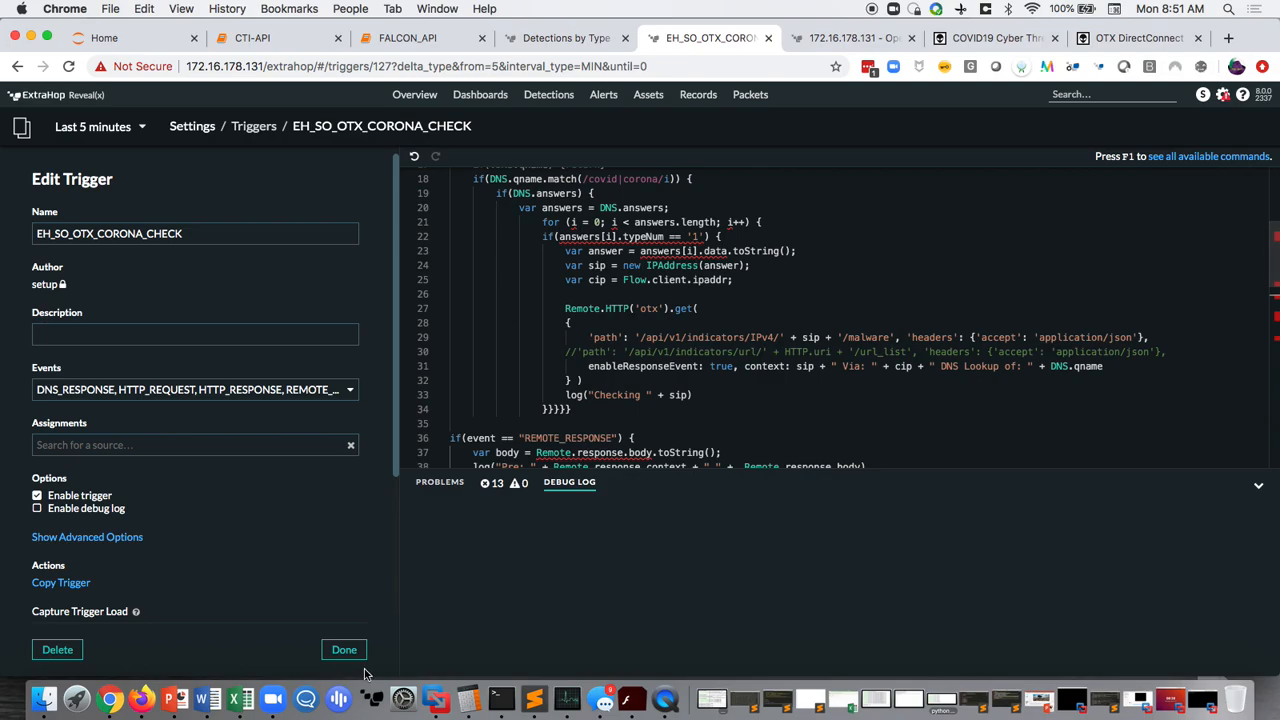
# - Switch to Terminal, clear the screen and run nslookup covid19.com
pyautogui.click(501, 699)
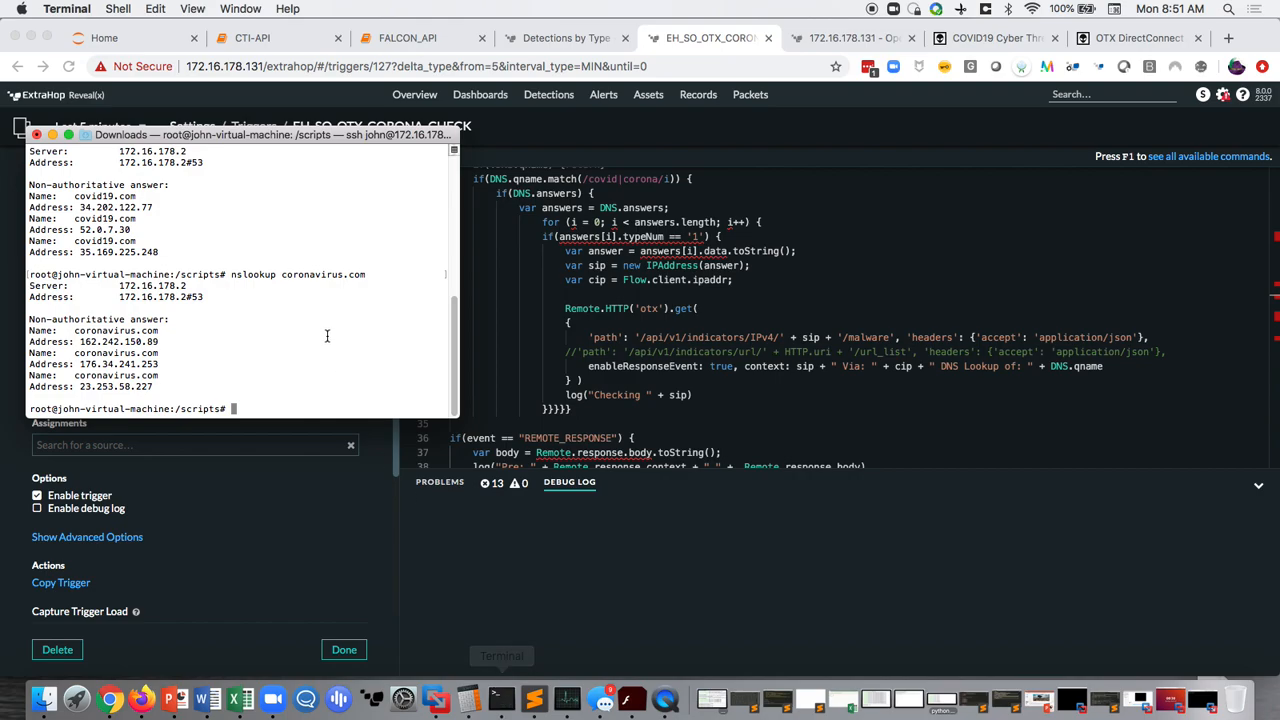
pyautogui.write('clear')
pyautogui.press('Return')
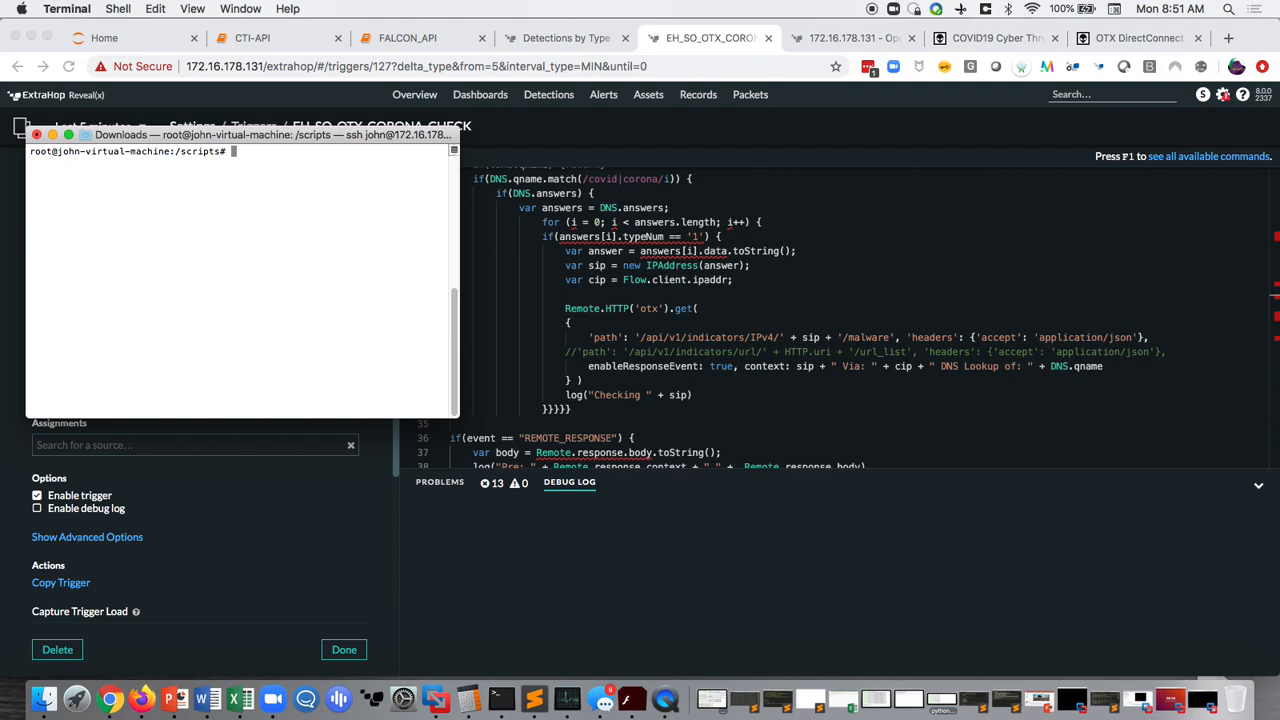
pyautogui.write('nslookup covid19.com')
pyautogui.press('Return')
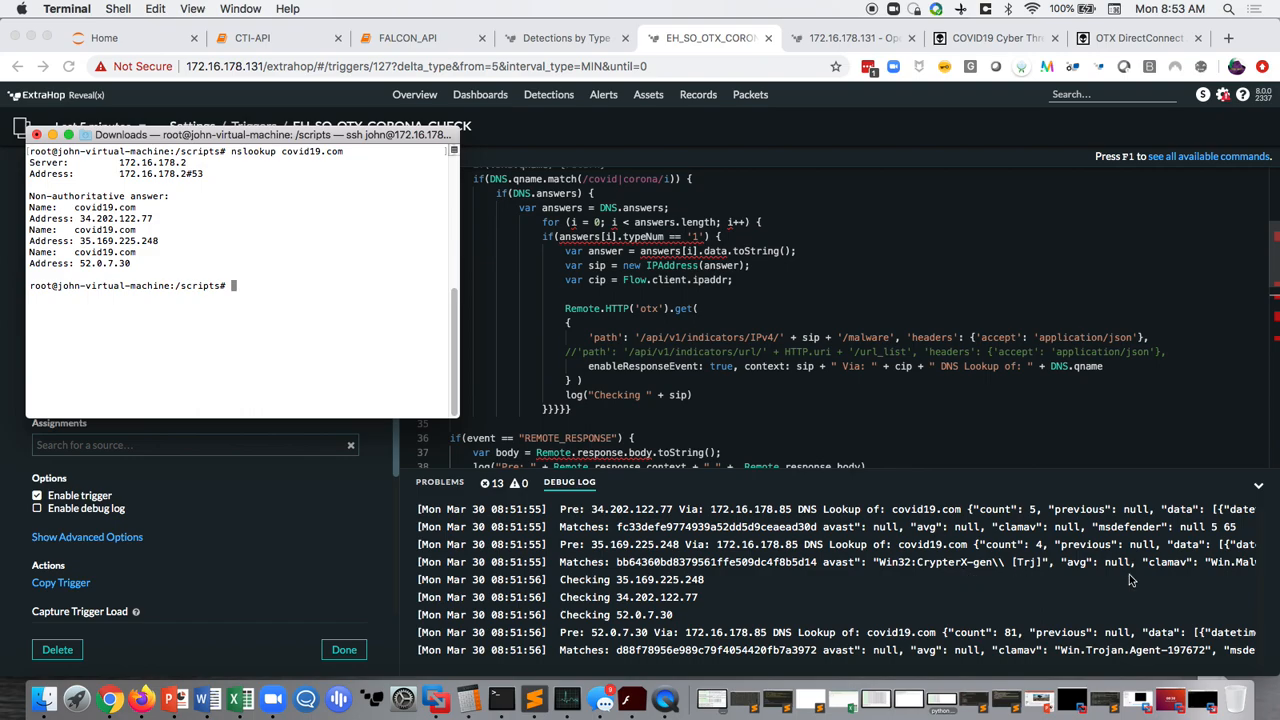
# - Examine the full width of the trigger's debug log entries for the covid19.com lookup
pyautogui.hscroll(10, 1166, 569)
pyautogui.hscroll(5, 1165, 564)
pyautogui.hscroll(3, 1165, 564)
pyautogui.hscroll(-15, 1165, 564)
pyautogui.hscroll(-5, 1165, 567)
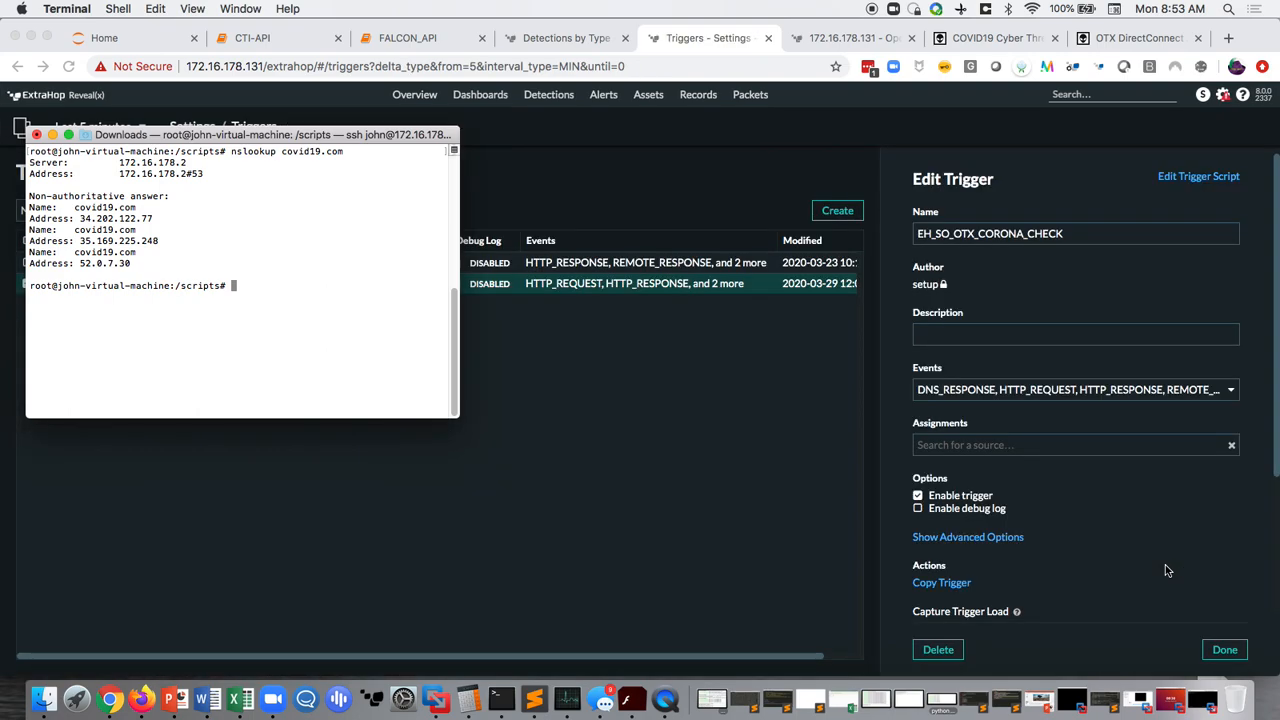
# - Reopen the EH_SO_OTX_CORONA_CHECK trigger's script in the editor and show its debug log
pyautogui.click(1193, 178)
pyautogui.click(1193, 178)
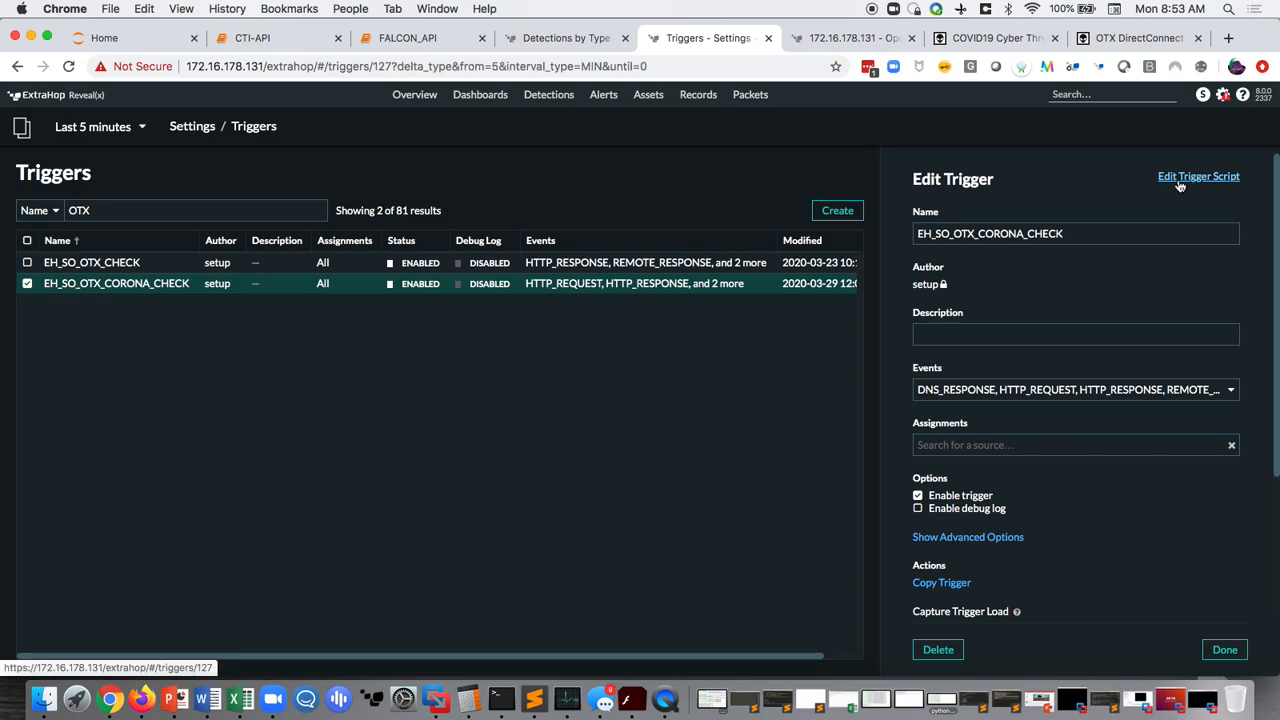
pyautogui.click(569, 659)
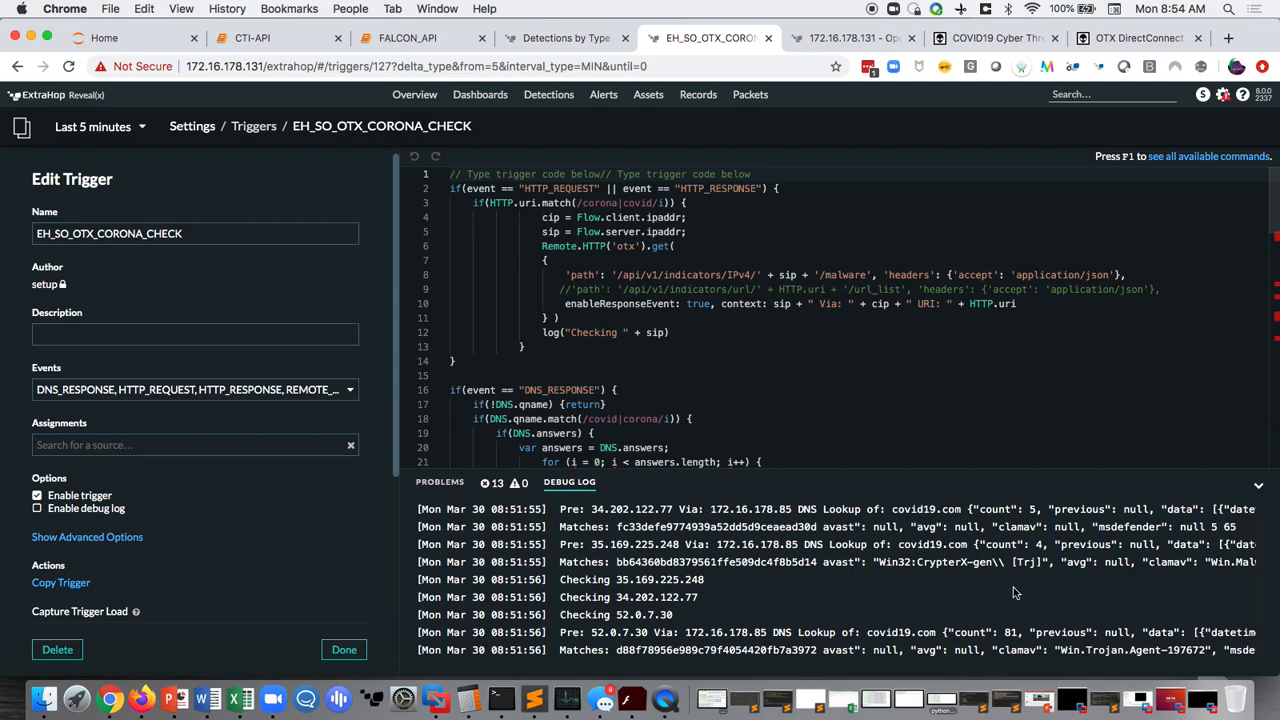
# - Switch to Terminal and run nslookup coronavirus.com
pyautogui.click(505, 706)
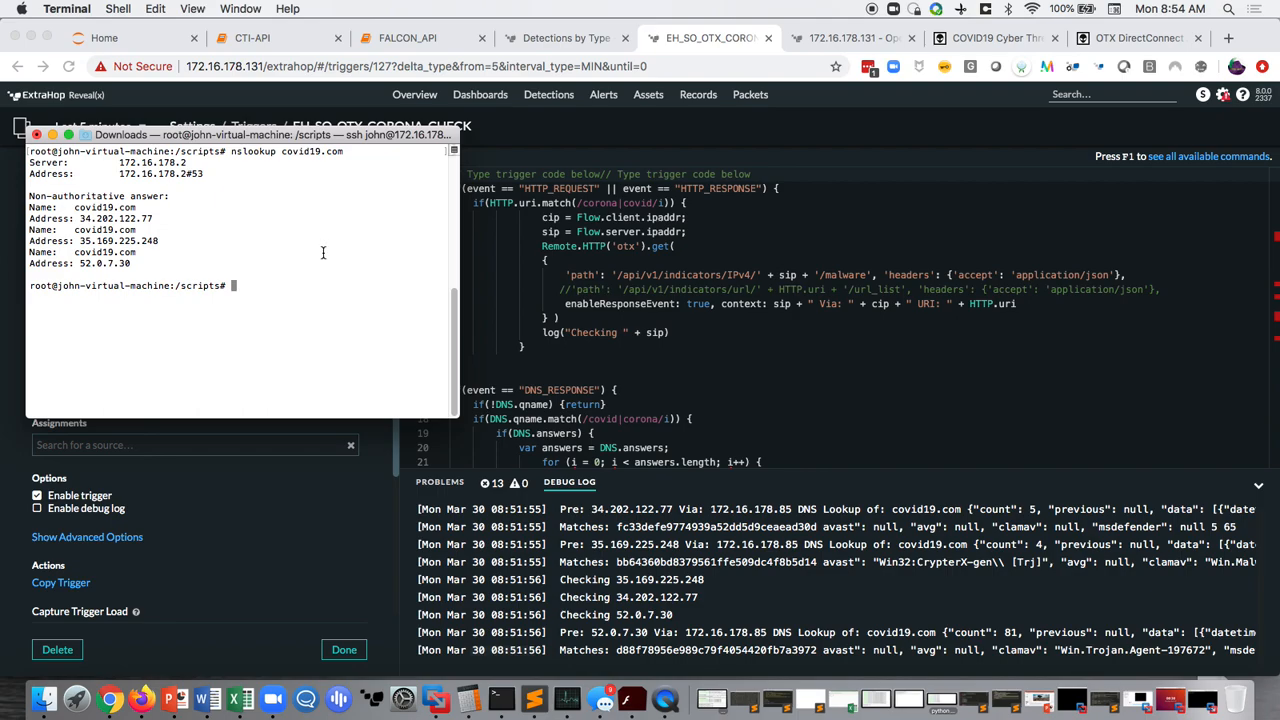
pyautogui.write('nslookup coronavirus.com')
pyautogui.press('Return')
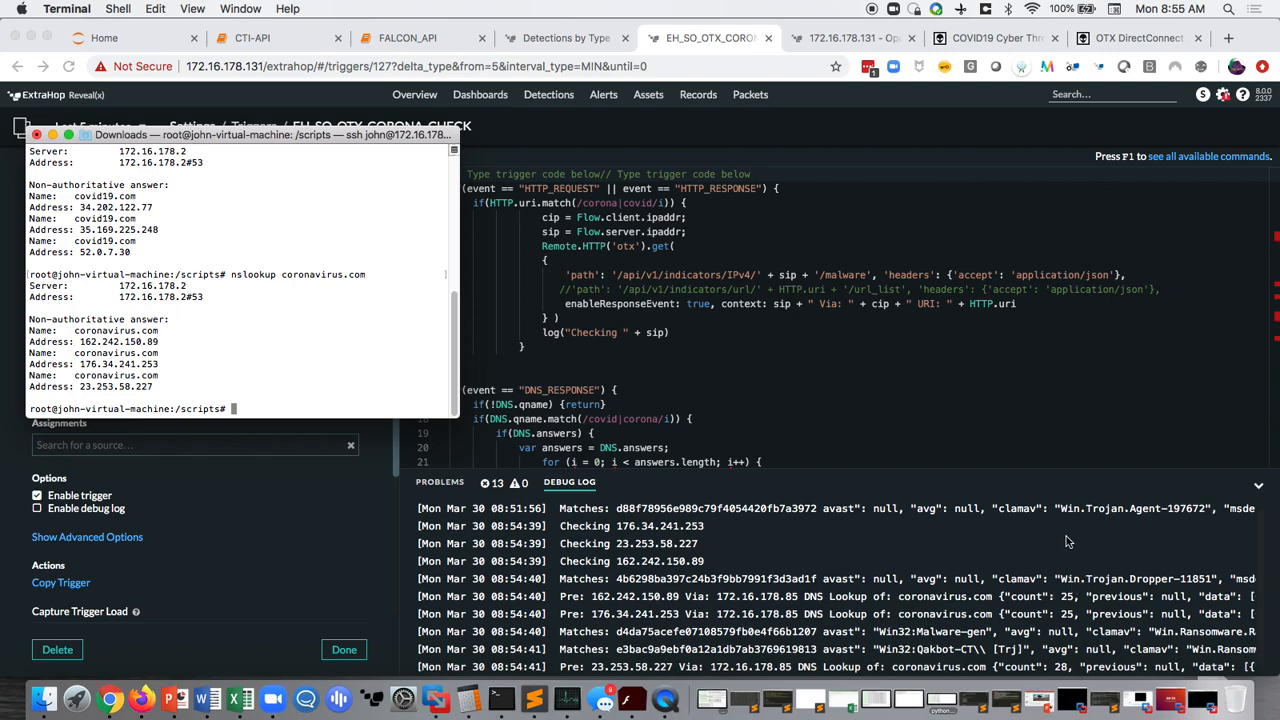
# - Examine the malware match entries for the coronavirus.com lookup in the trigger's debug log, highlighting an avast detection name
pyautogui.click(878, 634)
pyautogui.click(995, 636)
pyautogui.moveTo(993, 634); pyautogui.dragTo(880, 630)
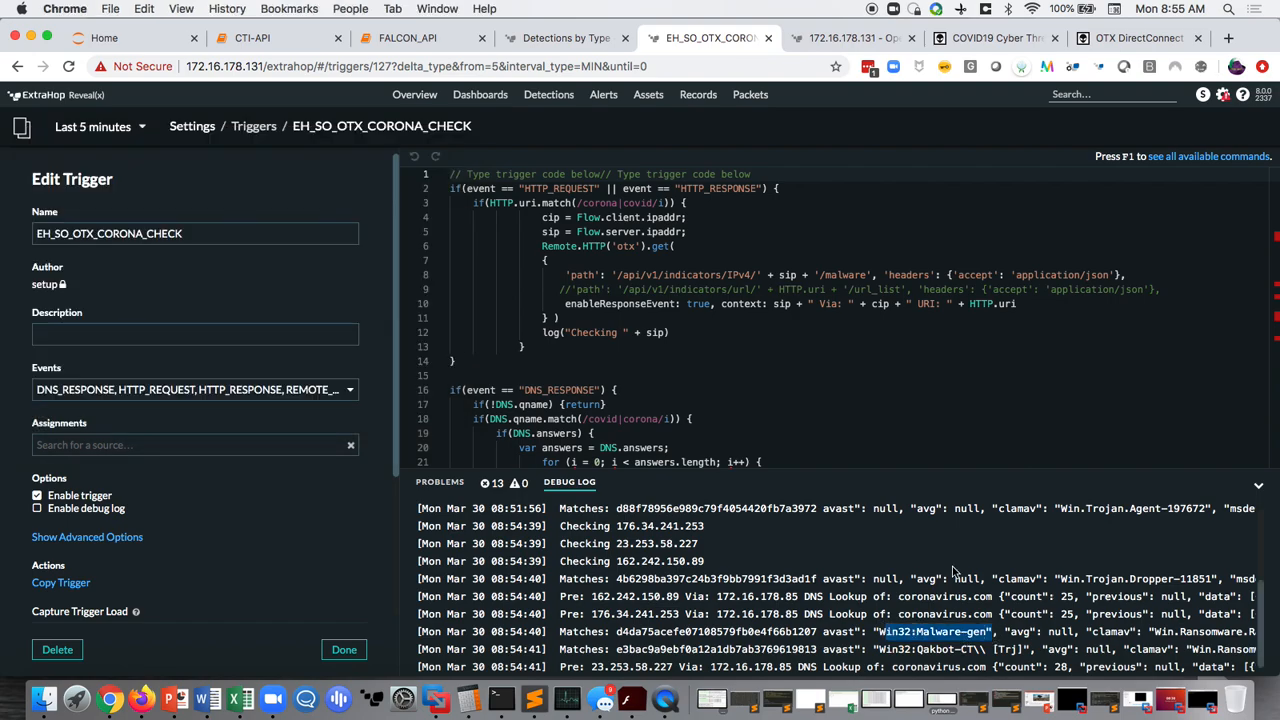
pyautogui.click(1061, 555)
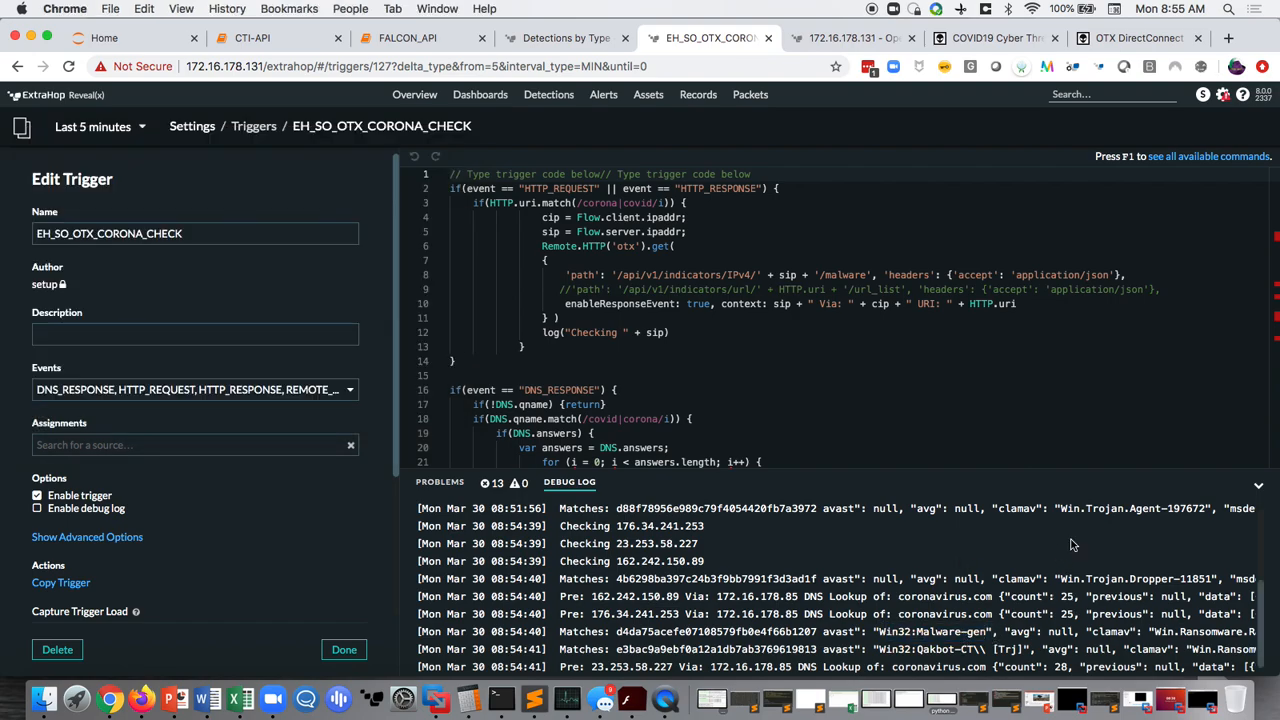
pyautogui.hscroll(5, 1071, 545)
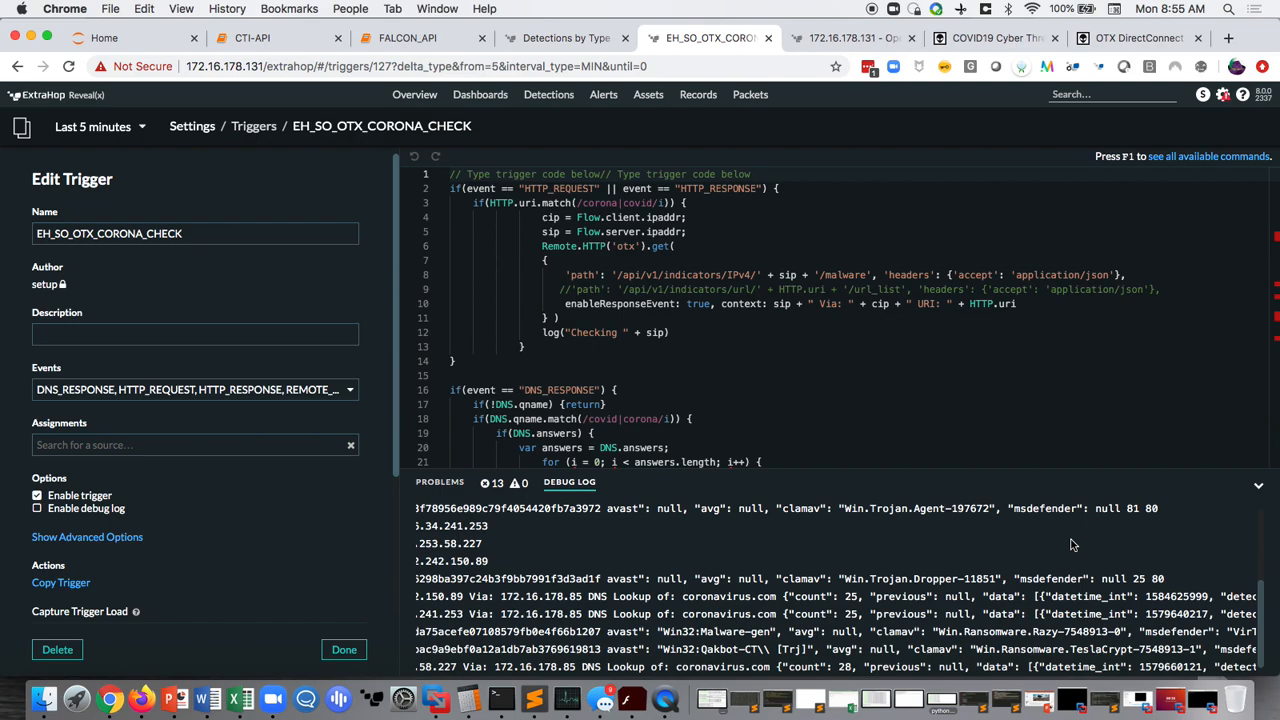
pyautogui.hscroll(-5, 1071, 545)
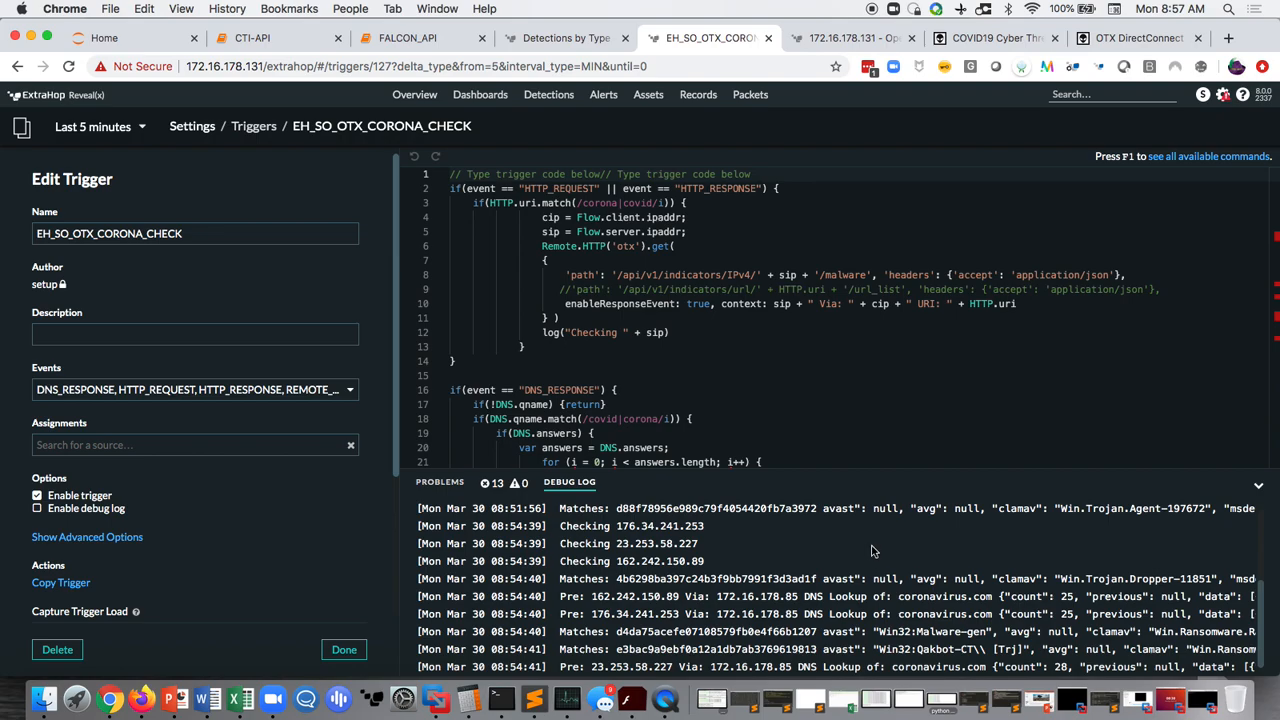
pyautogui.scroll(-1, 871, 551)
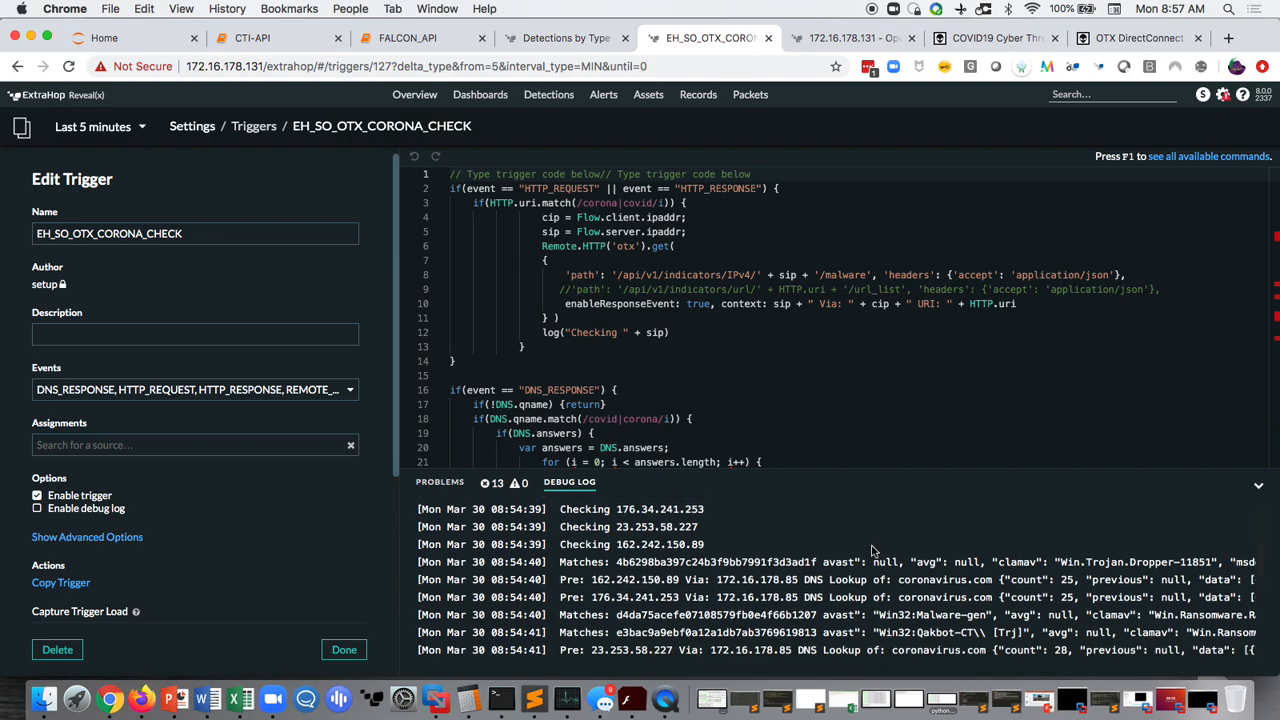